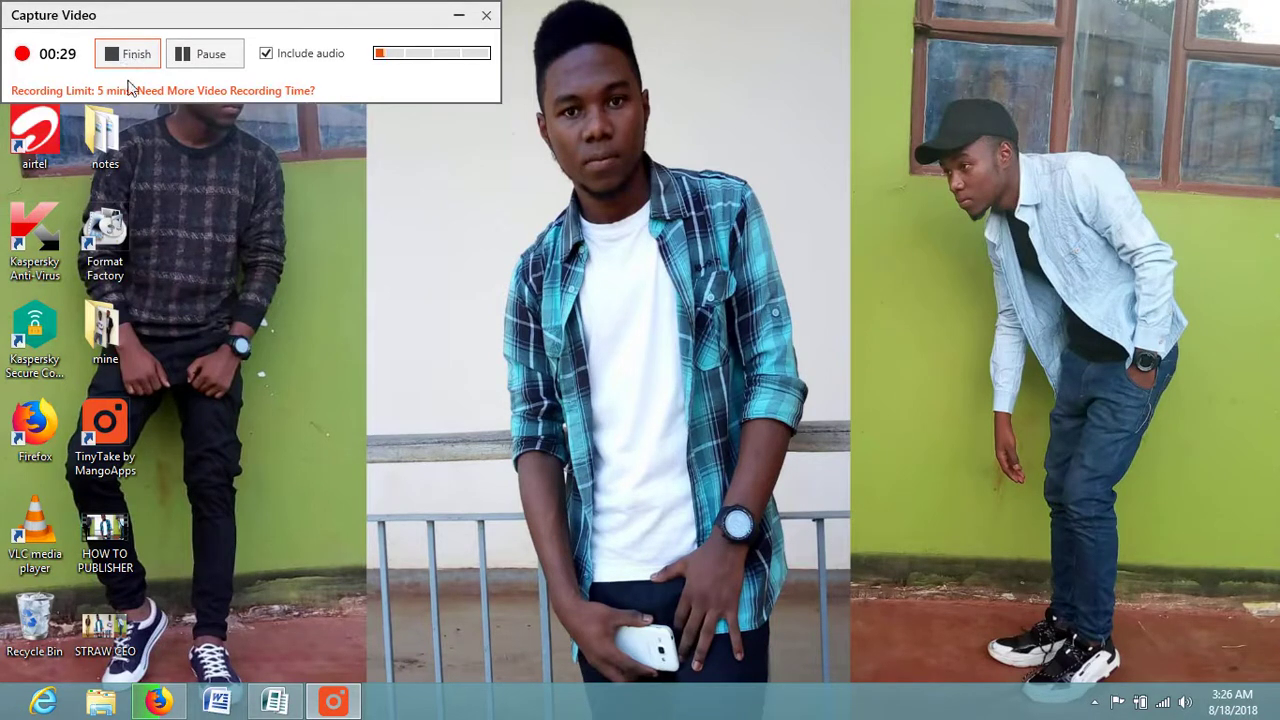
- Launch Format Factory from the desktop shortcut and move its window right and down
double_click(110, 256)
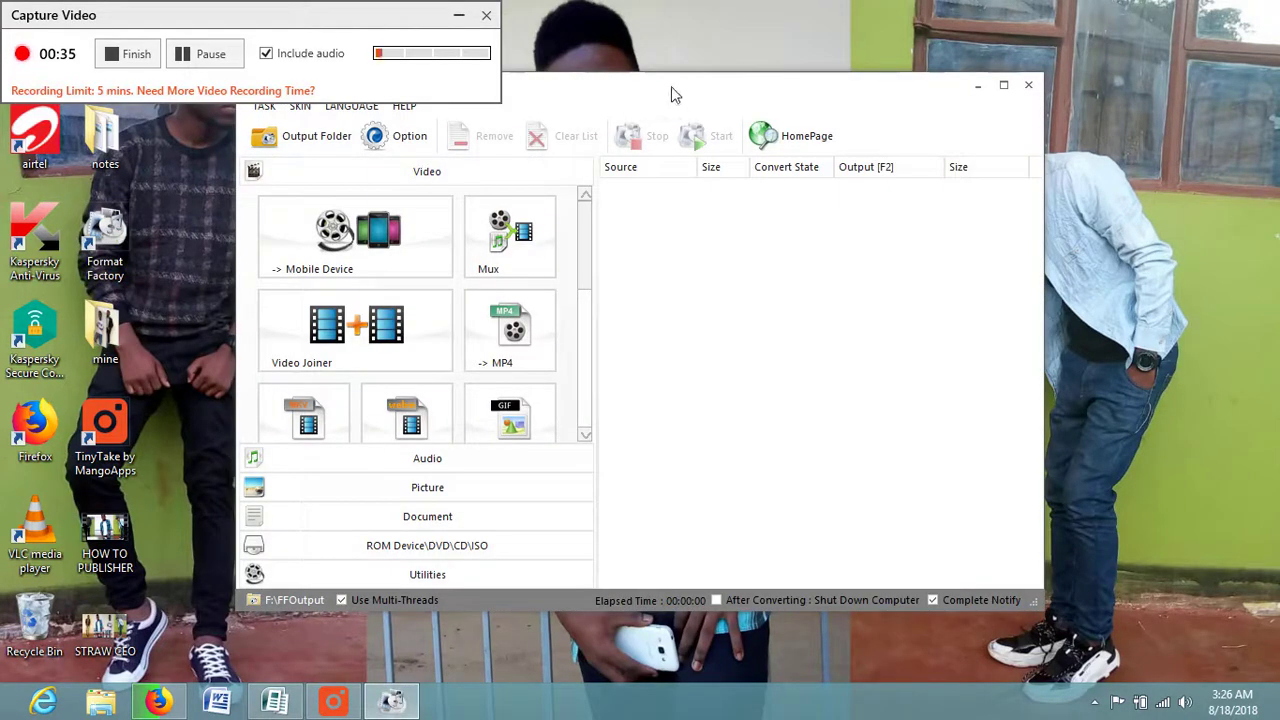
drag(671, 93, 835, 134)
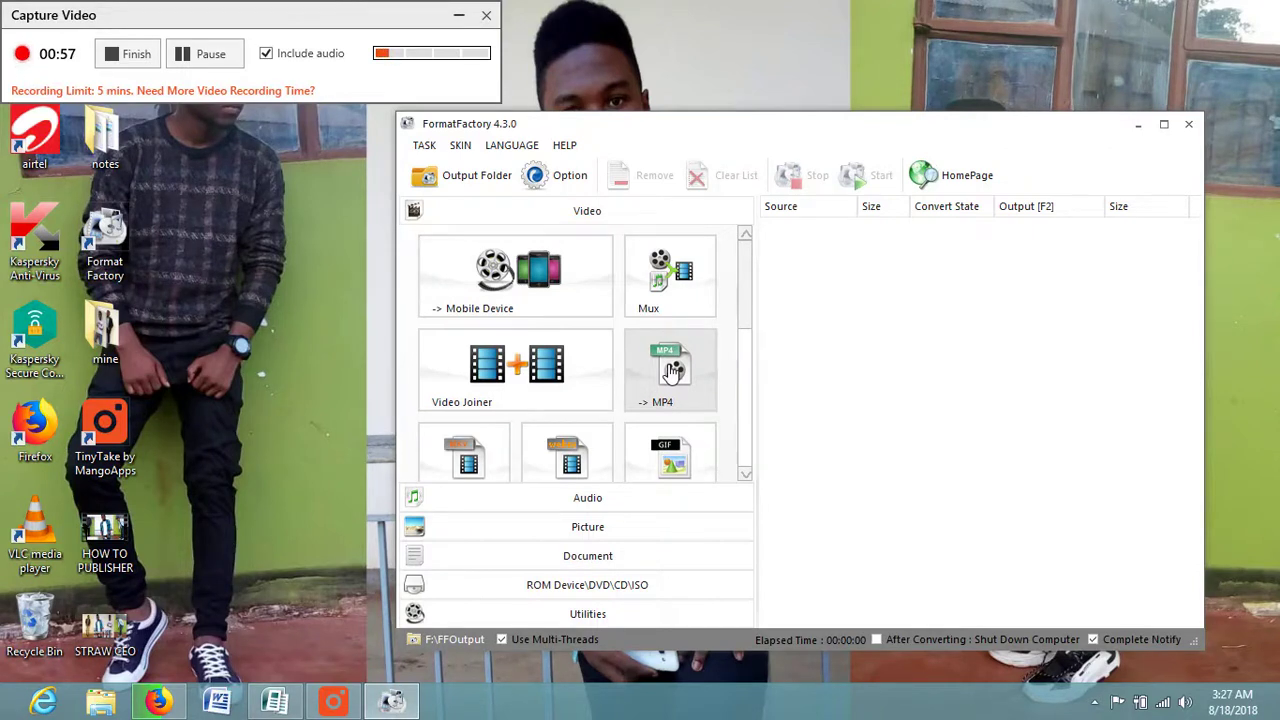
- Add the 111.26M 2018 Best Of Club Bangers video from E:\v videos to a new MP4 conversion
click(670, 370)
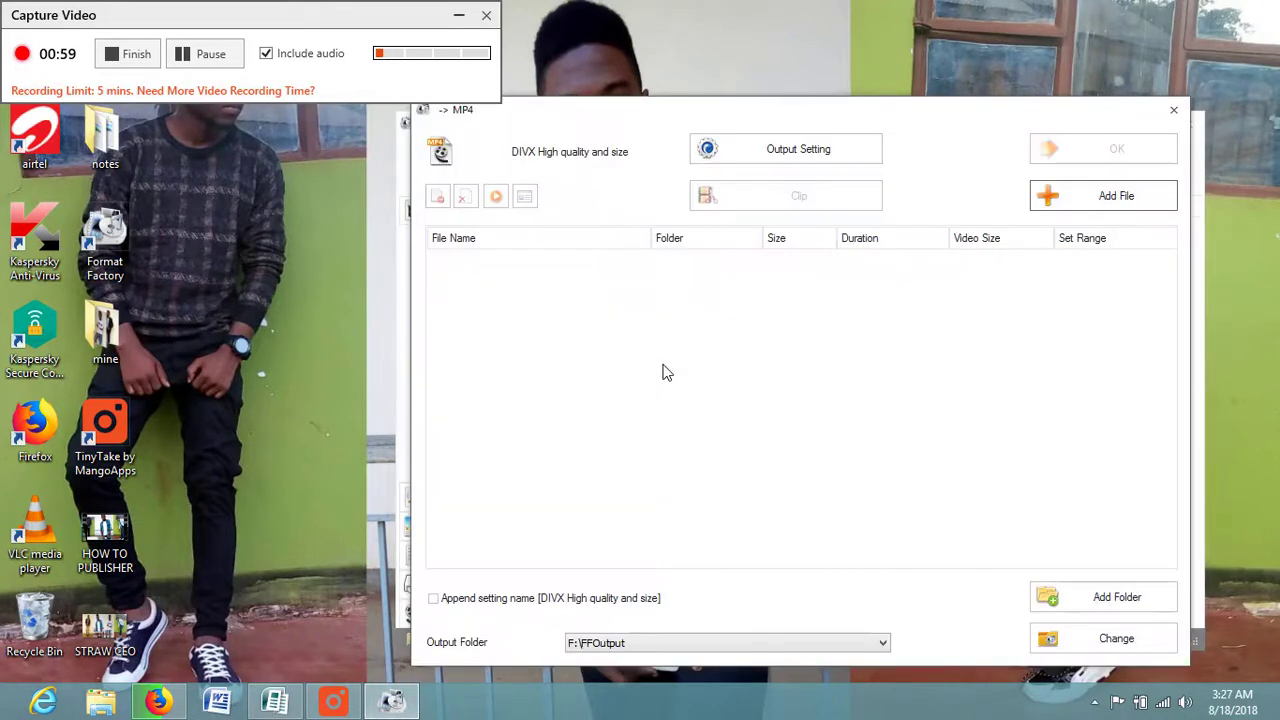
click(1080, 200)
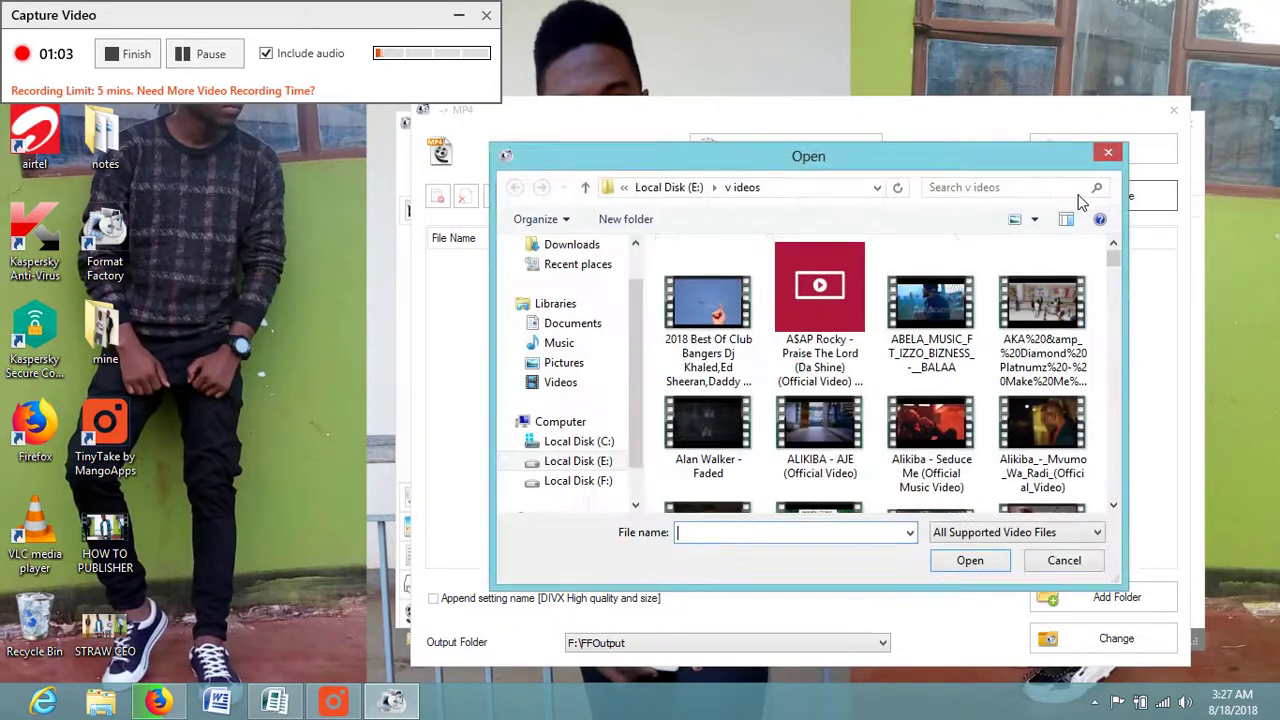
click(716, 318)
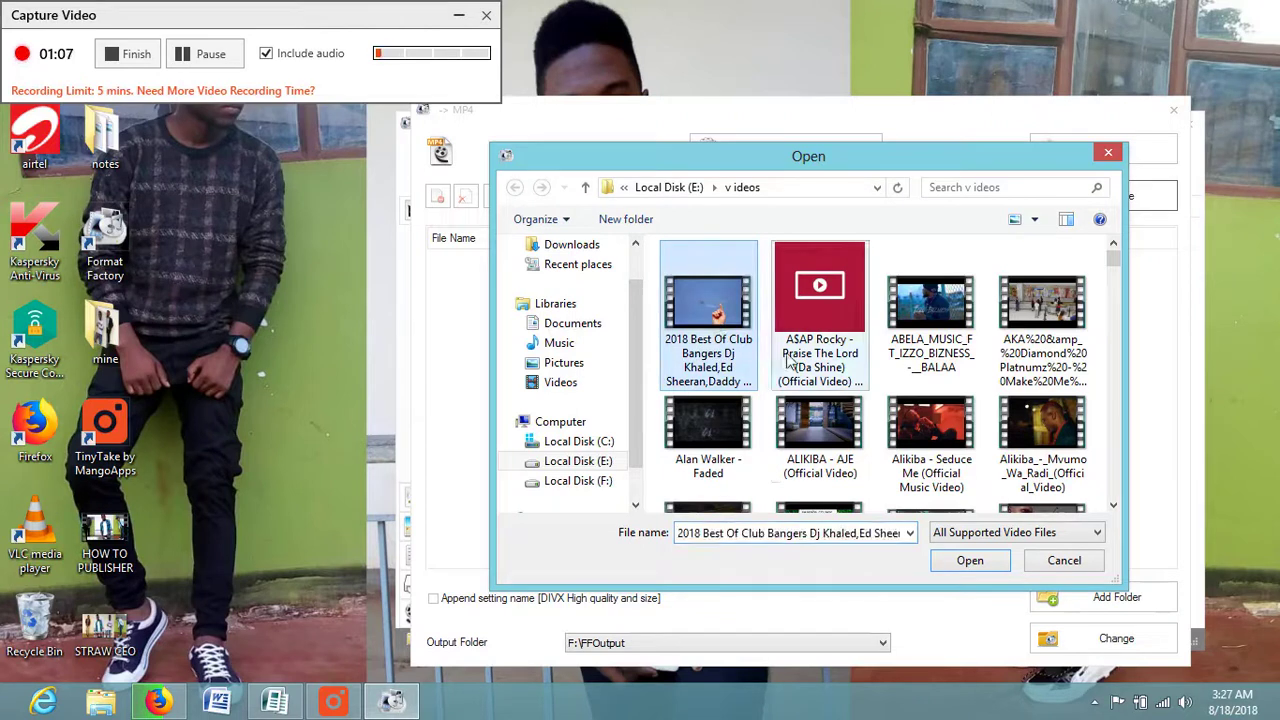
click(970, 561)
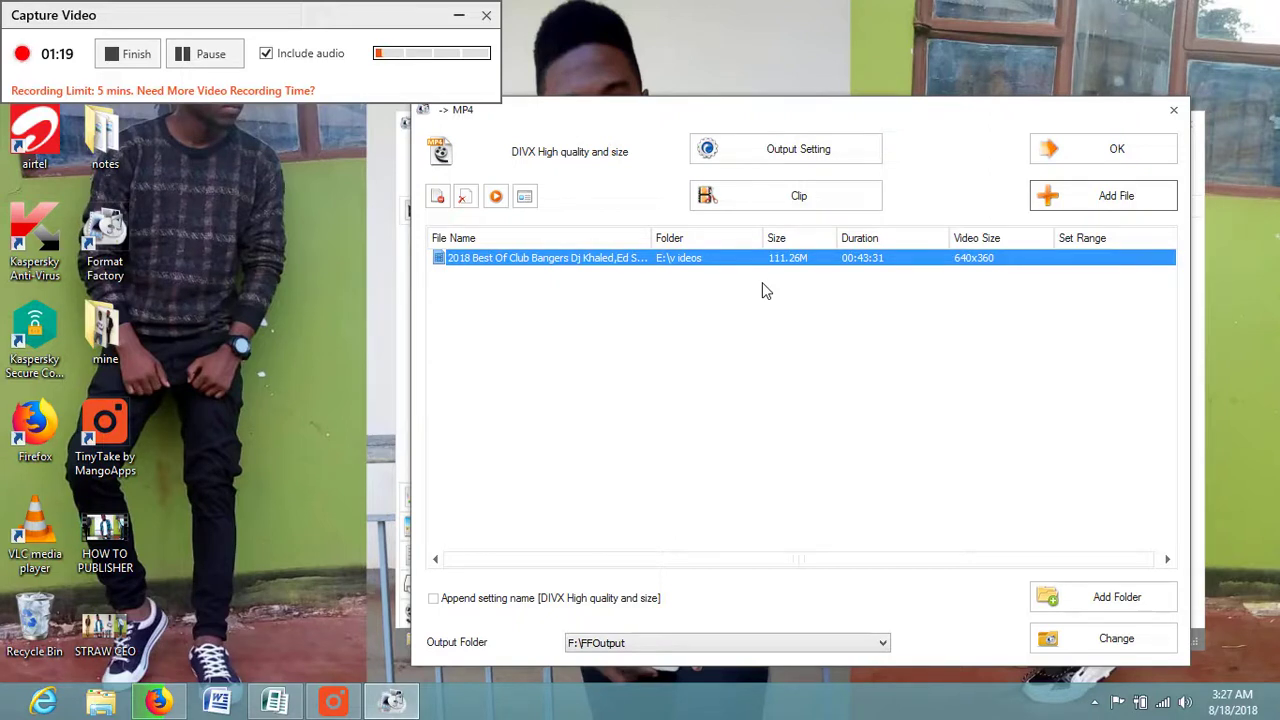
- Set the MP4 output setting Size Limit (MB) to 70 MB
click(808, 160)
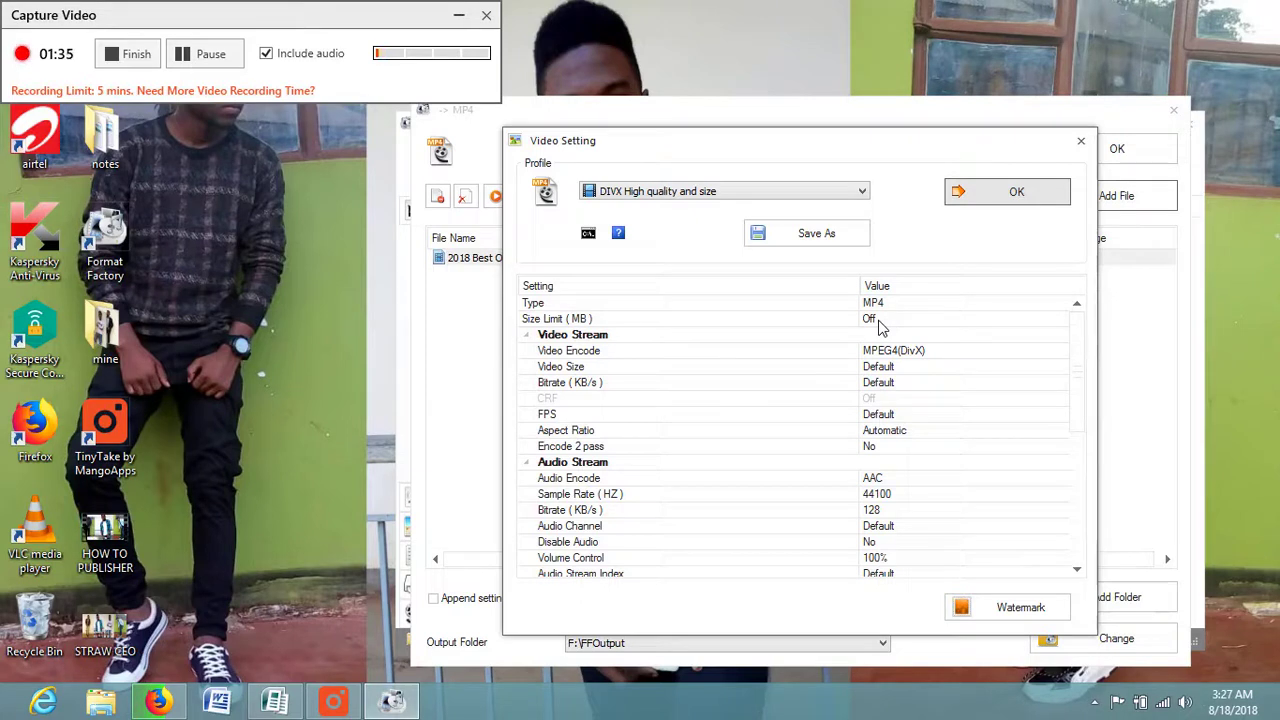
click(881, 325)
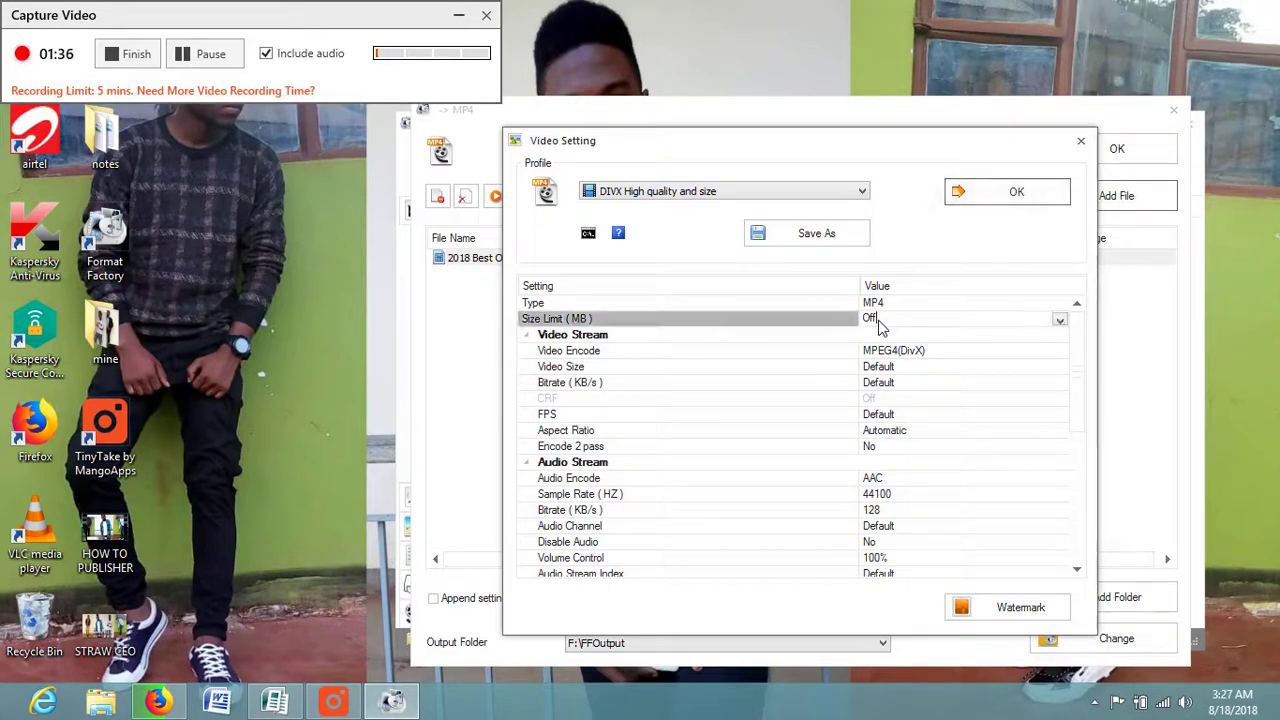
click(1060, 320)
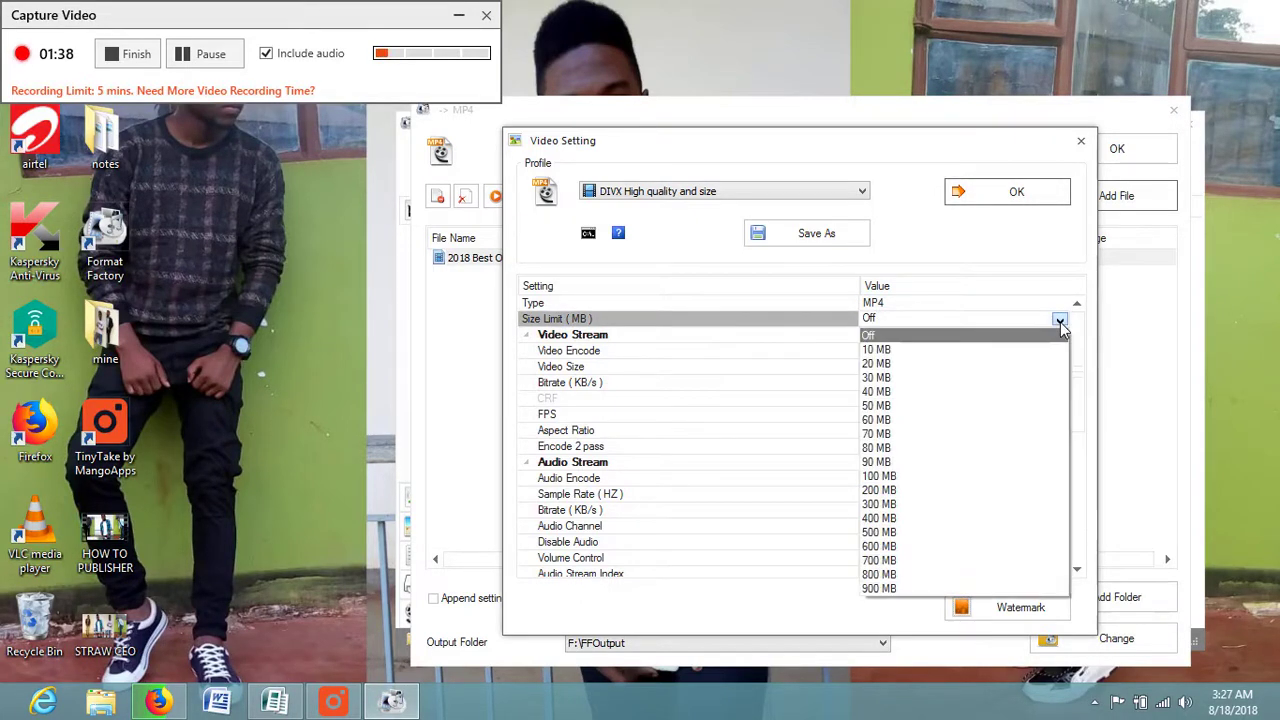
click(1015, 436)
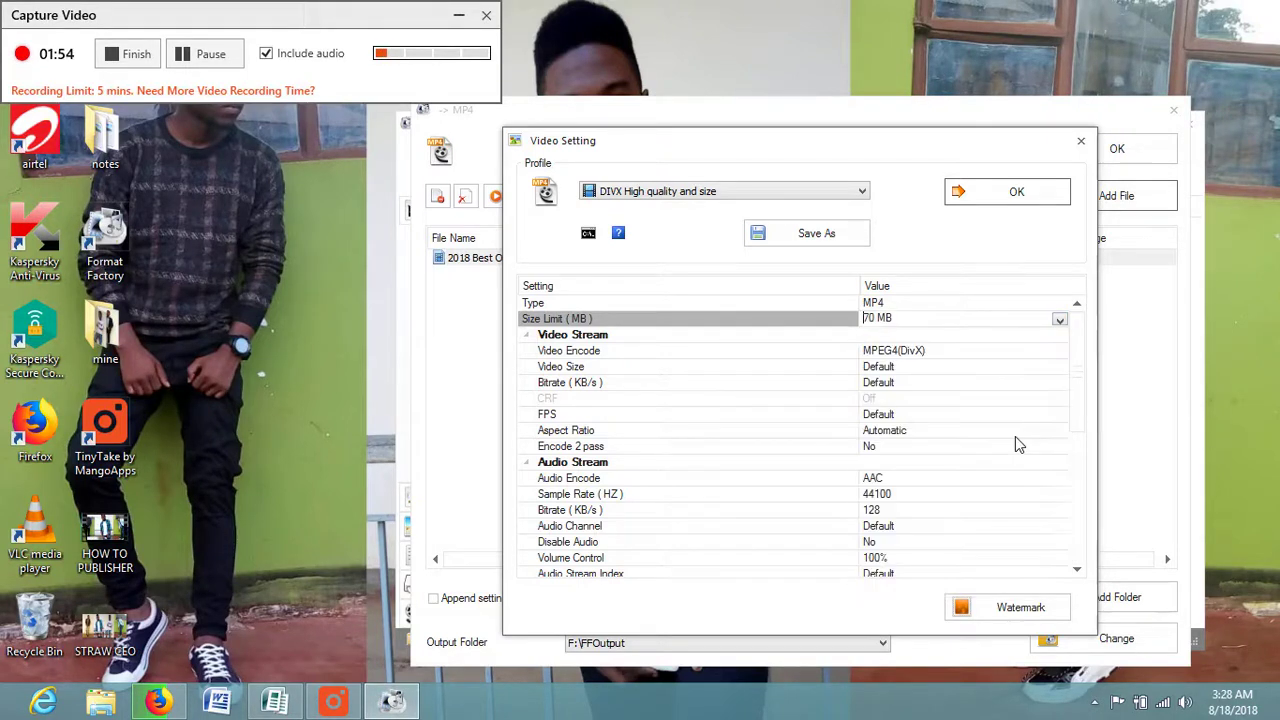
click(977, 201)
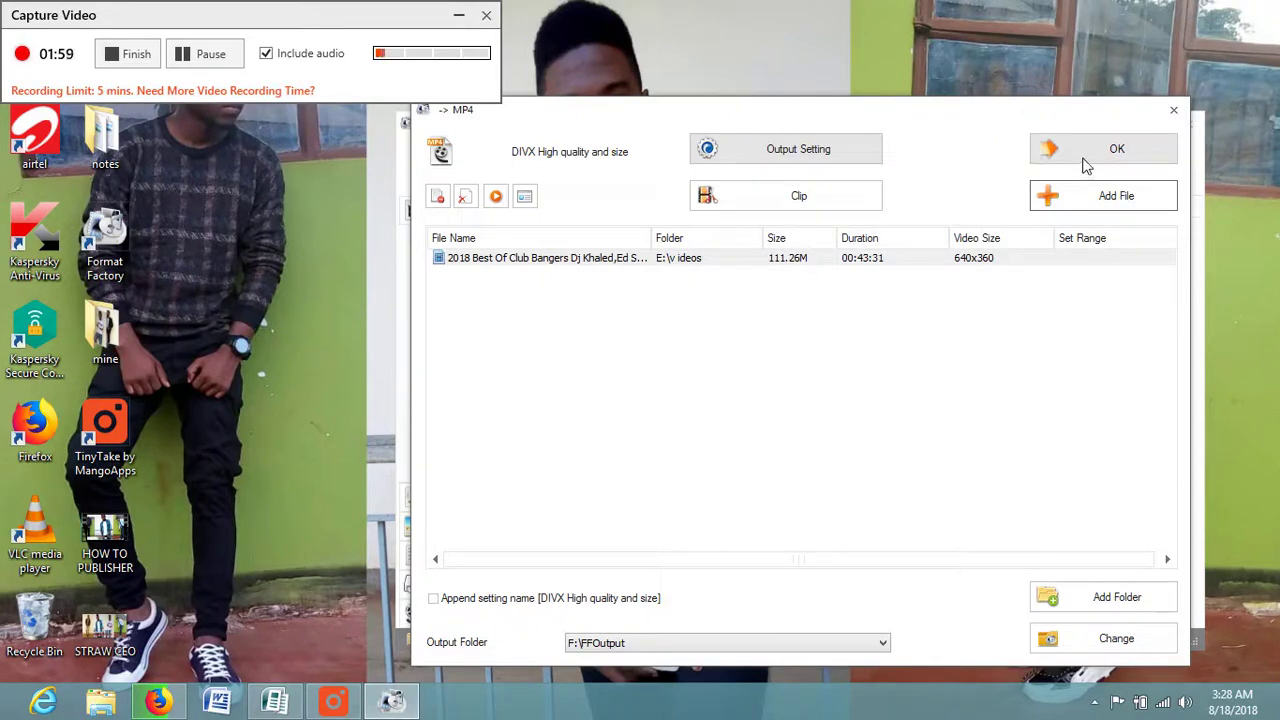
- Queue the Club Bangers MP4 task and start the conversion to F:\FFOutput
click(1084, 163)
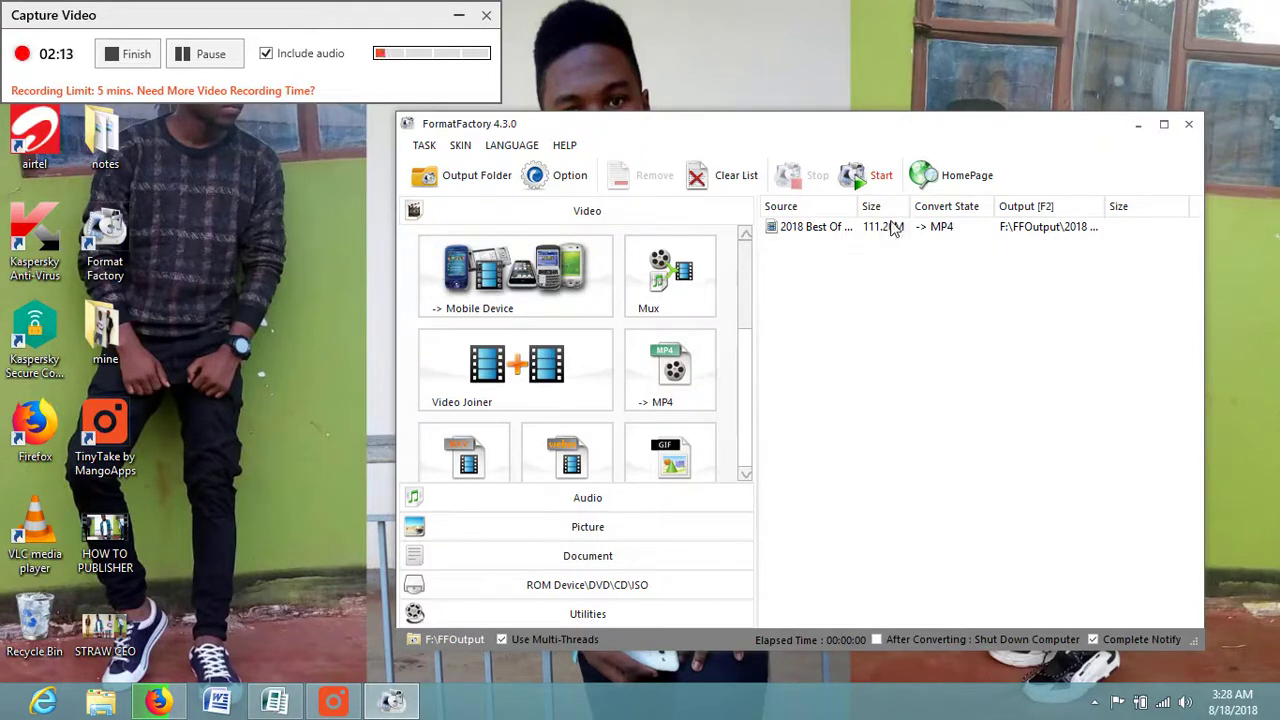
click(866, 180)
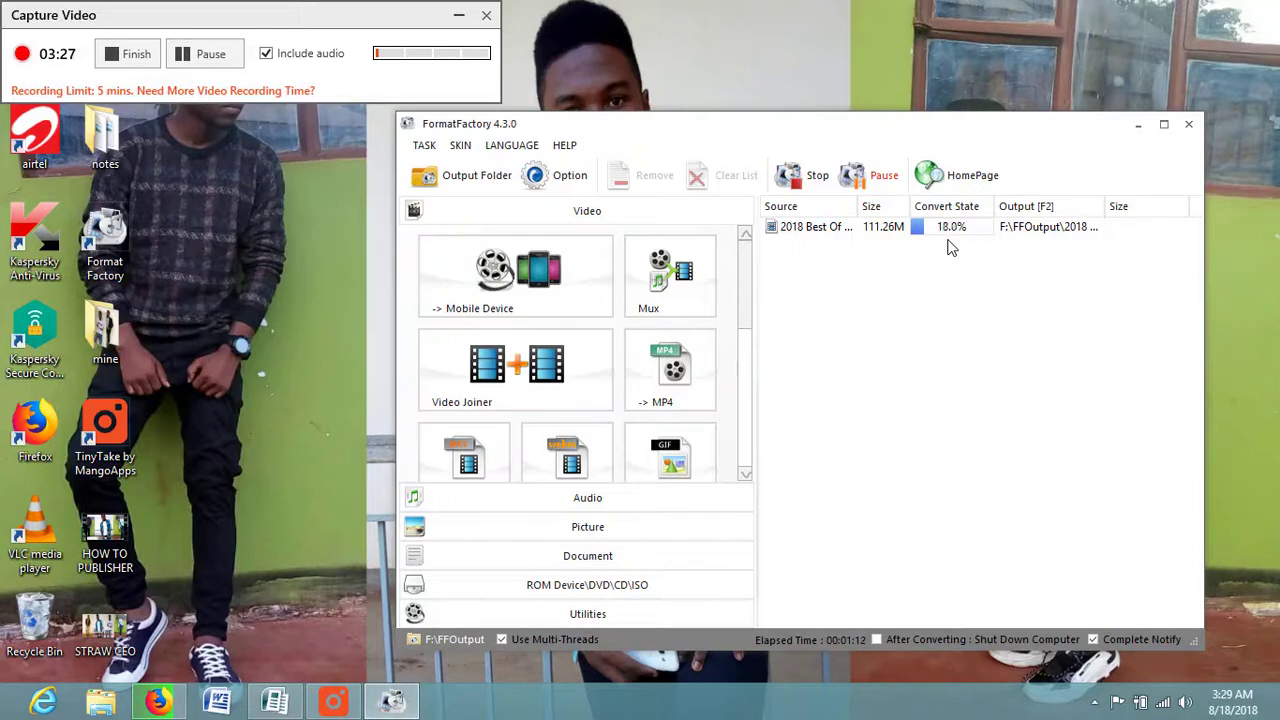
- Refresh the desktop ten times until the conversion completes at 67.30M
click(856, 80)
right_click(856, 80)
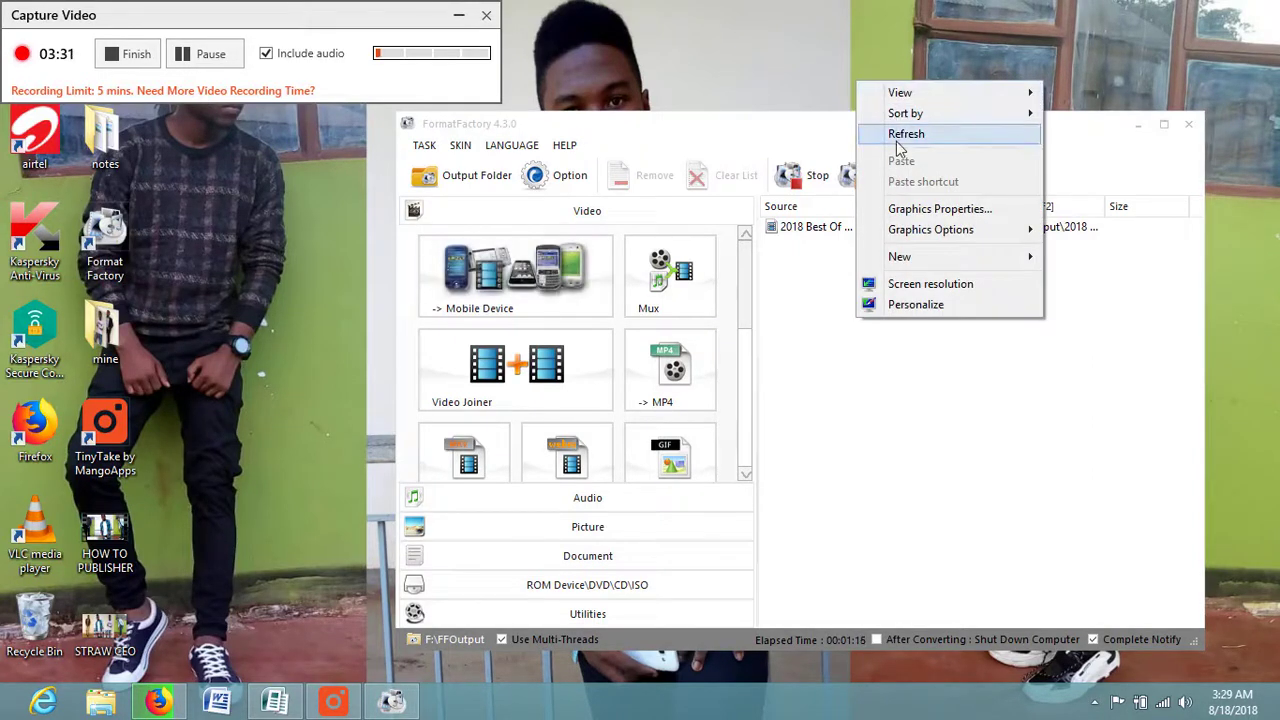
click(902, 140)
right_click(834, 75)
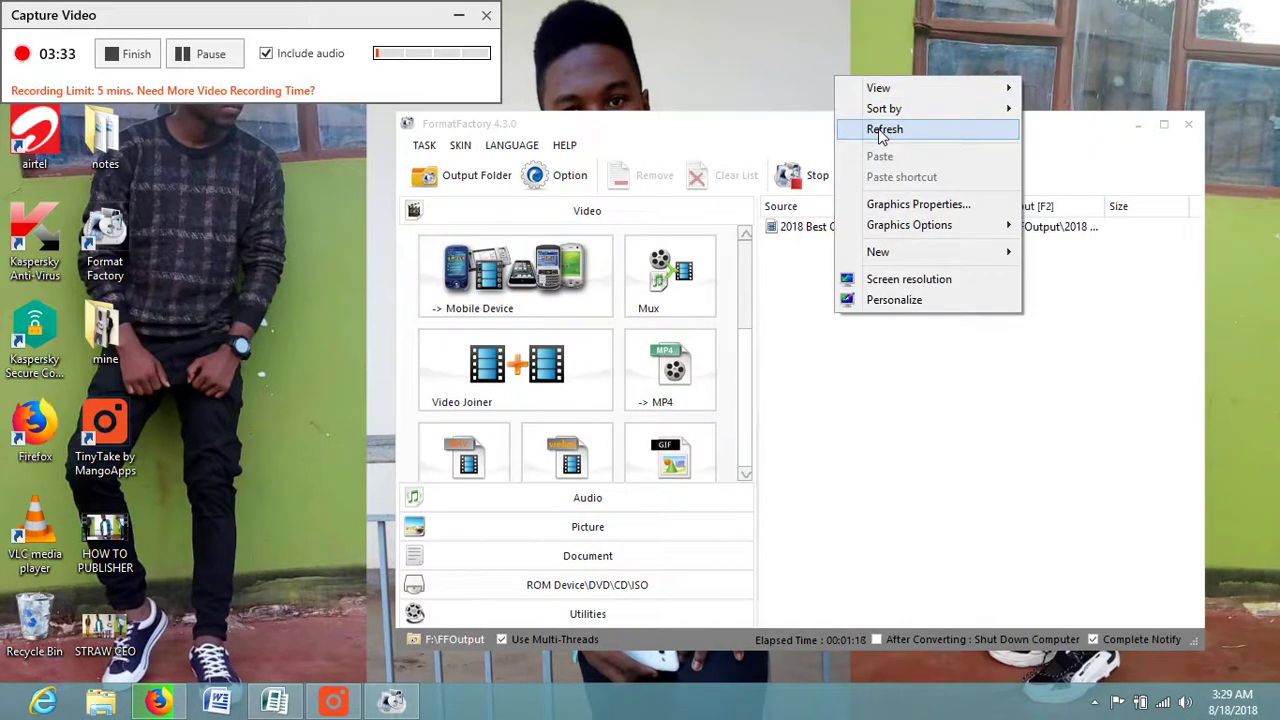
click(875, 132)
right_click(809, 62)
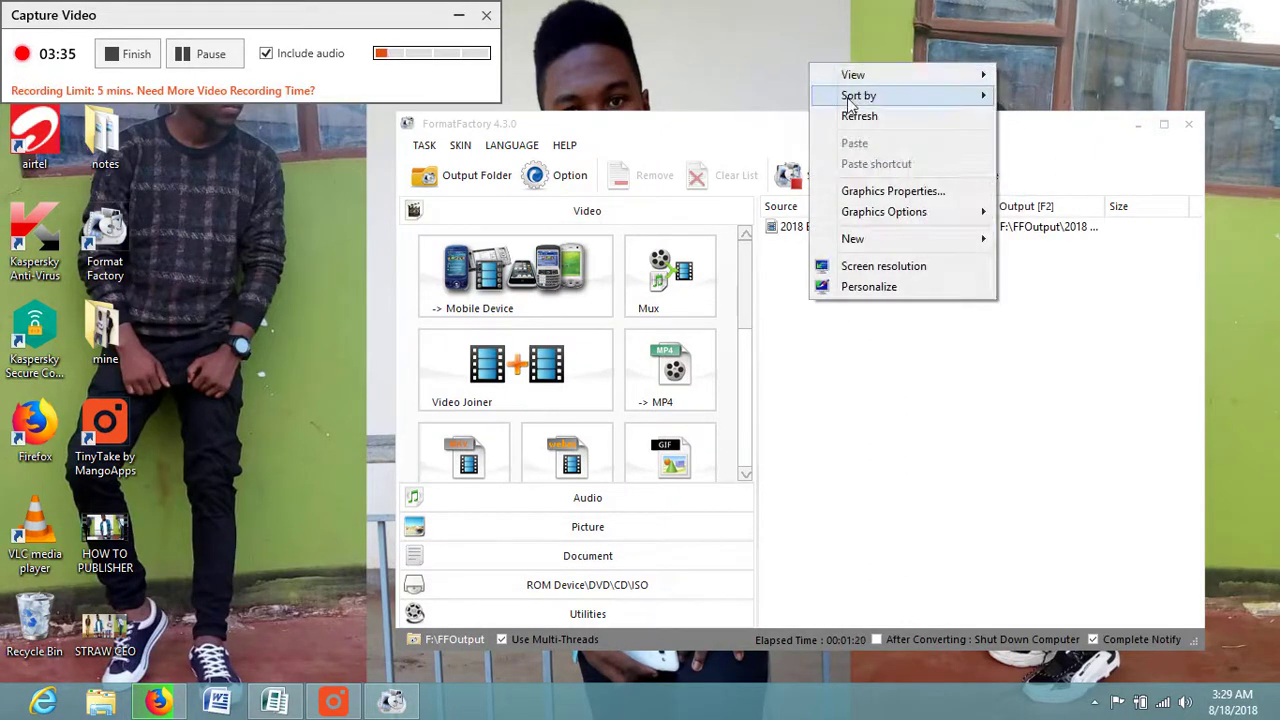
click(855, 116)
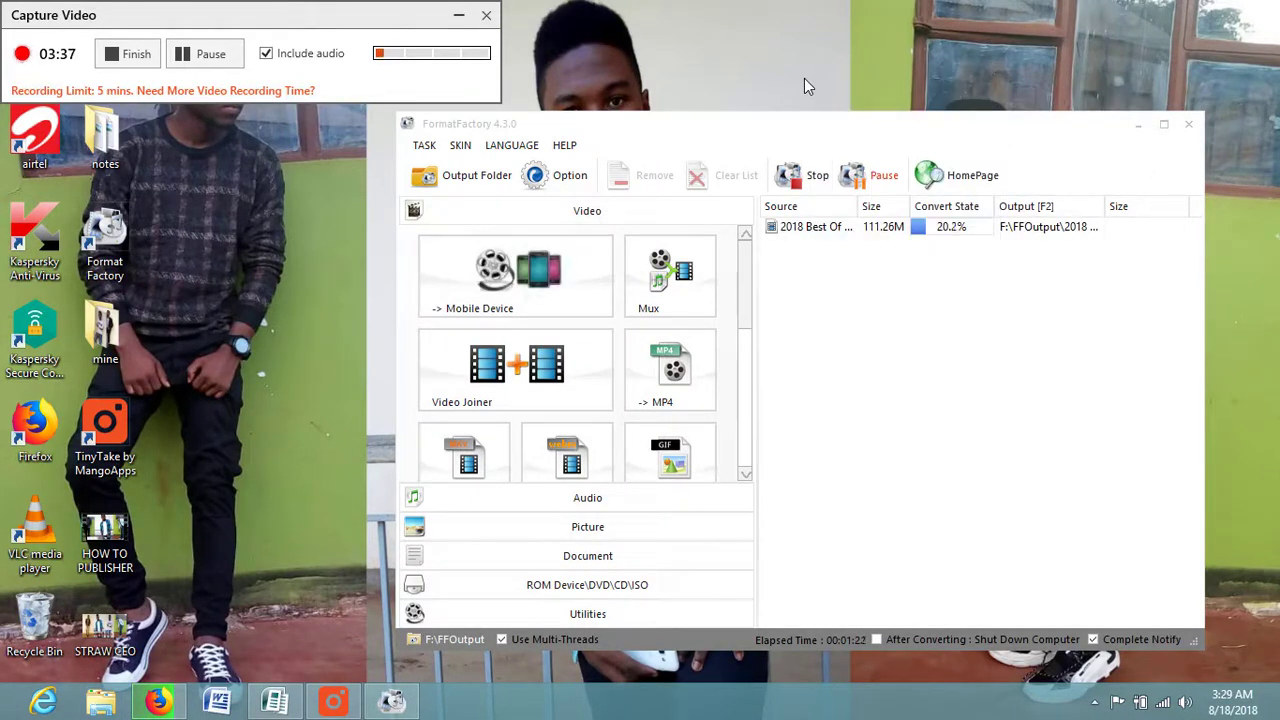
right_click(804, 78)
click(851, 132)
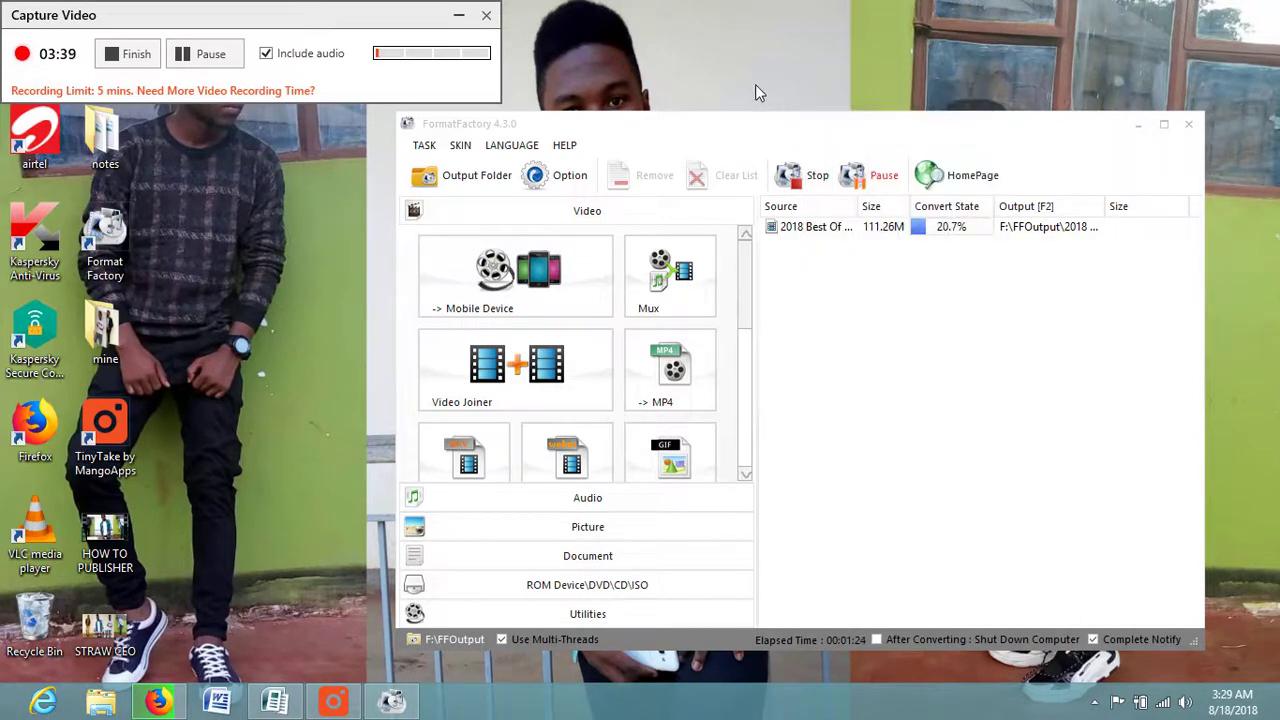
right_click(755, 84)
click(808, 140)
right_click(684, 6)
click(730, 57)
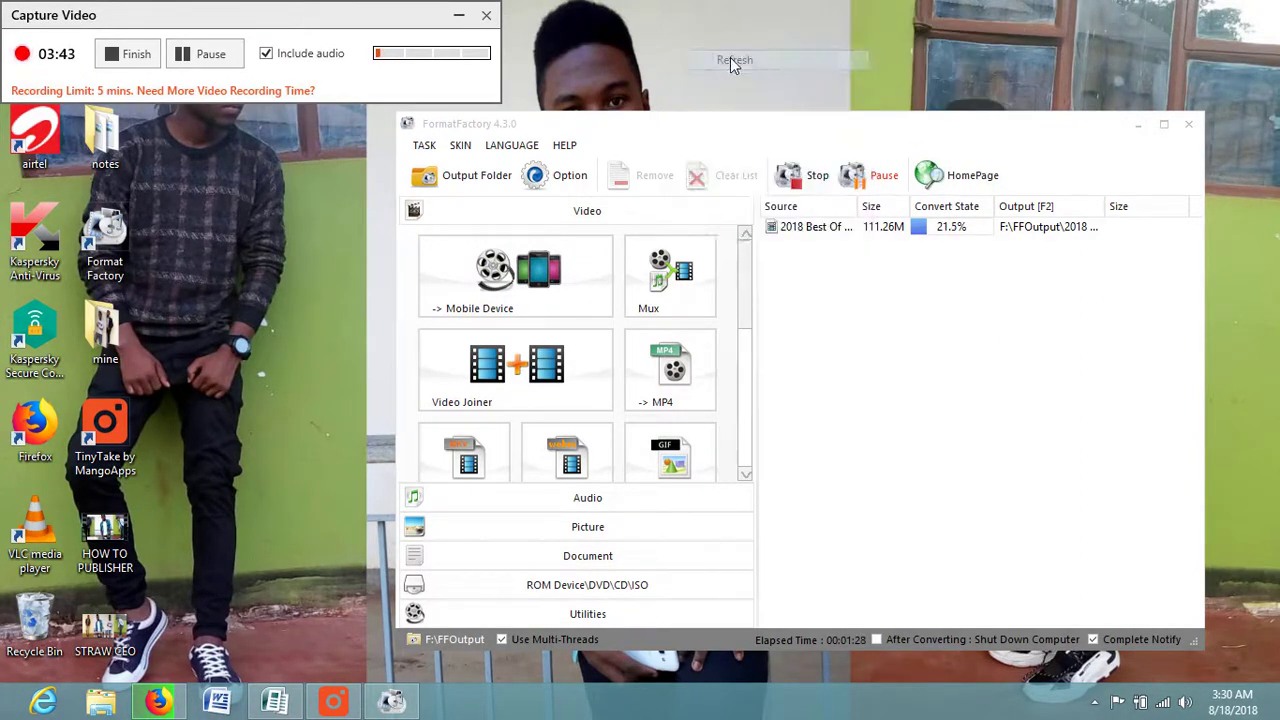
right_click(729, 57)
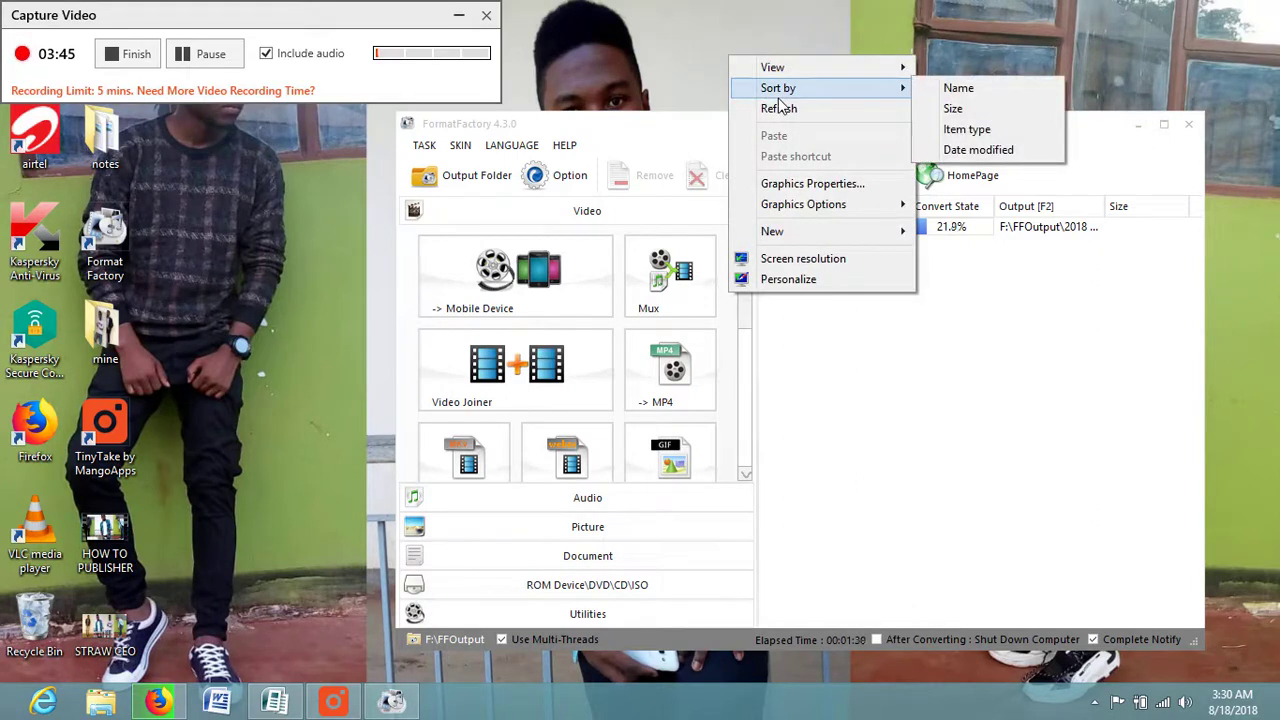
click(780, 108)
right_click(755, 93)
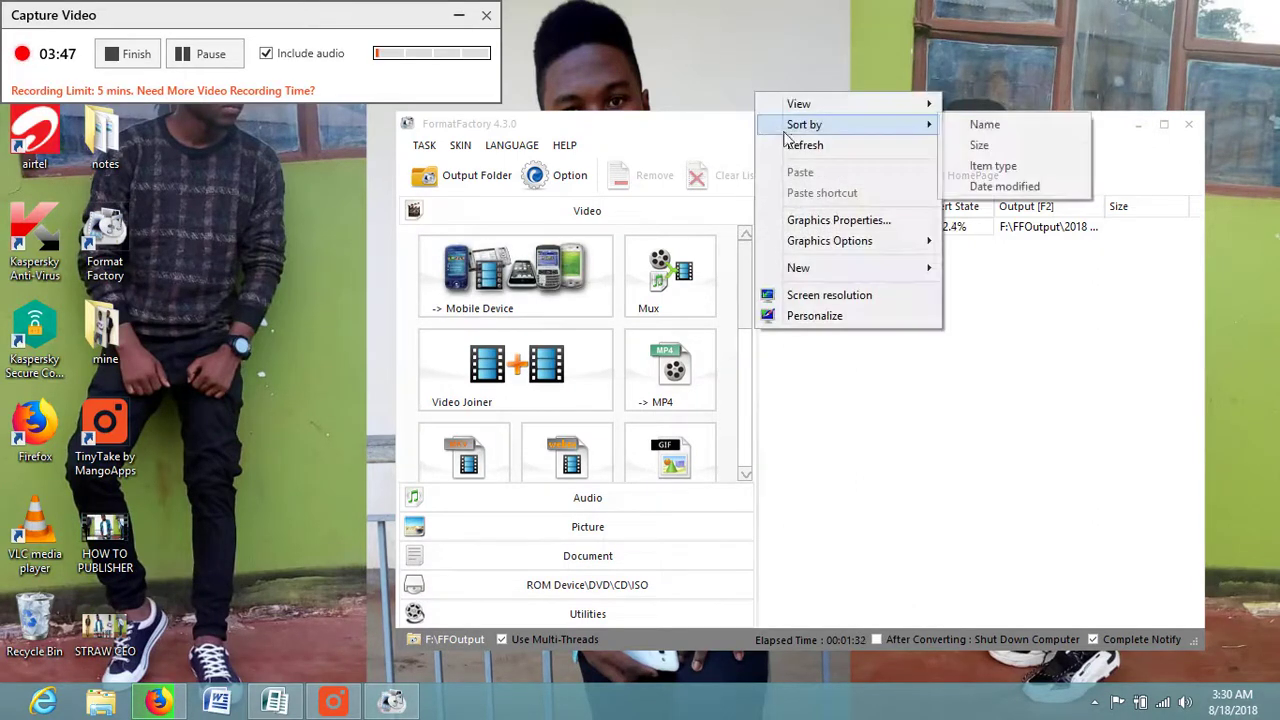
click(810, 148)
right_click(678, 45)
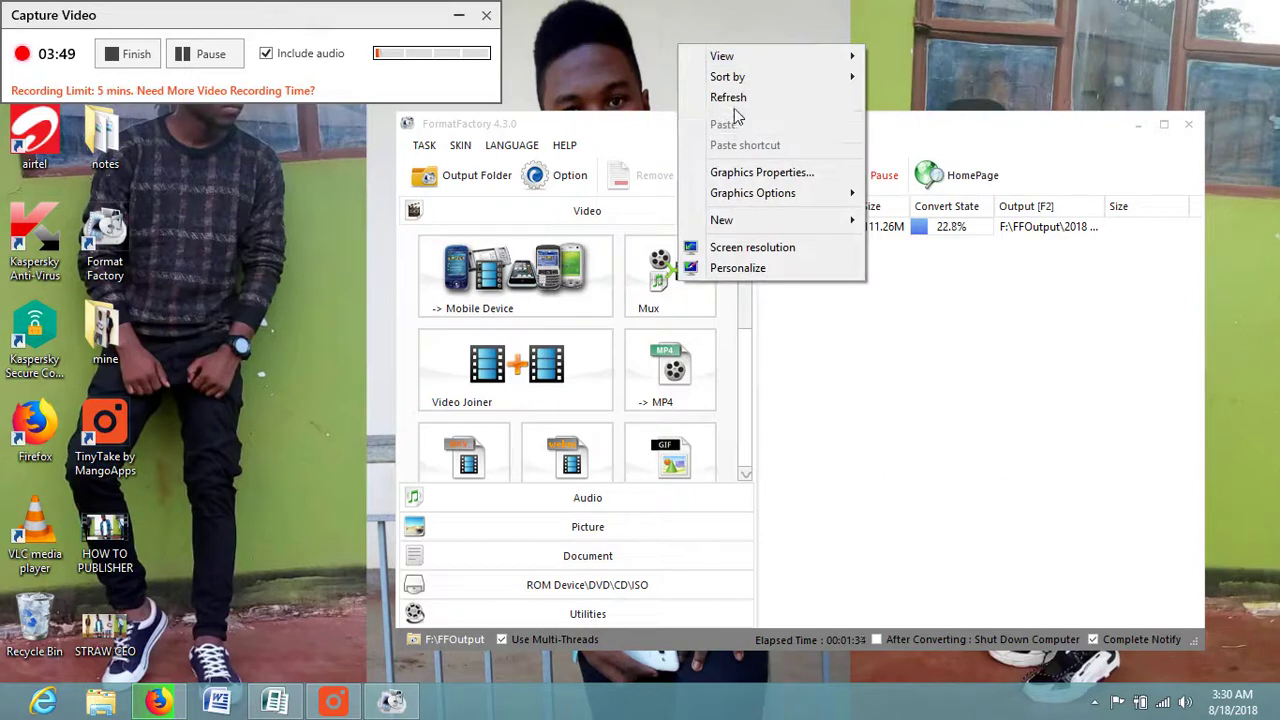
click(731, 100)
right_click(694, 79)
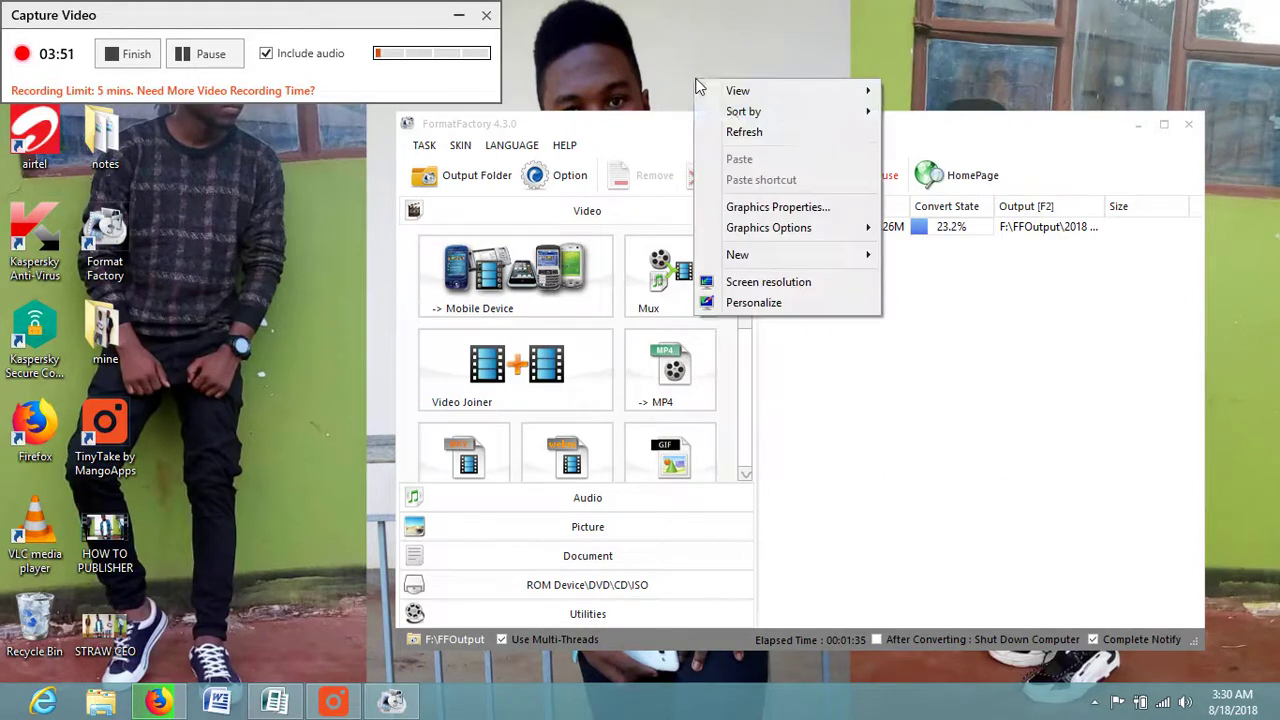
click(738, 139)
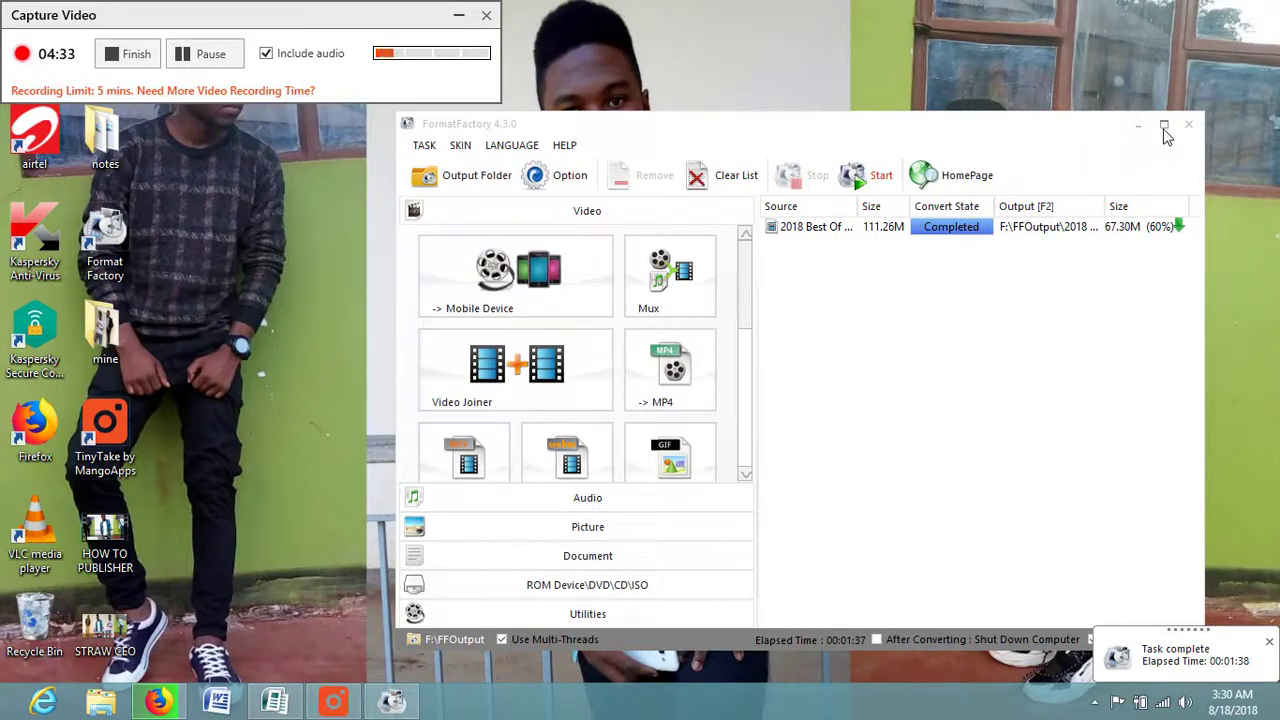
- Select the Completed 67.30M Club Bangers MP4 row in the task list
click(1048, 233)
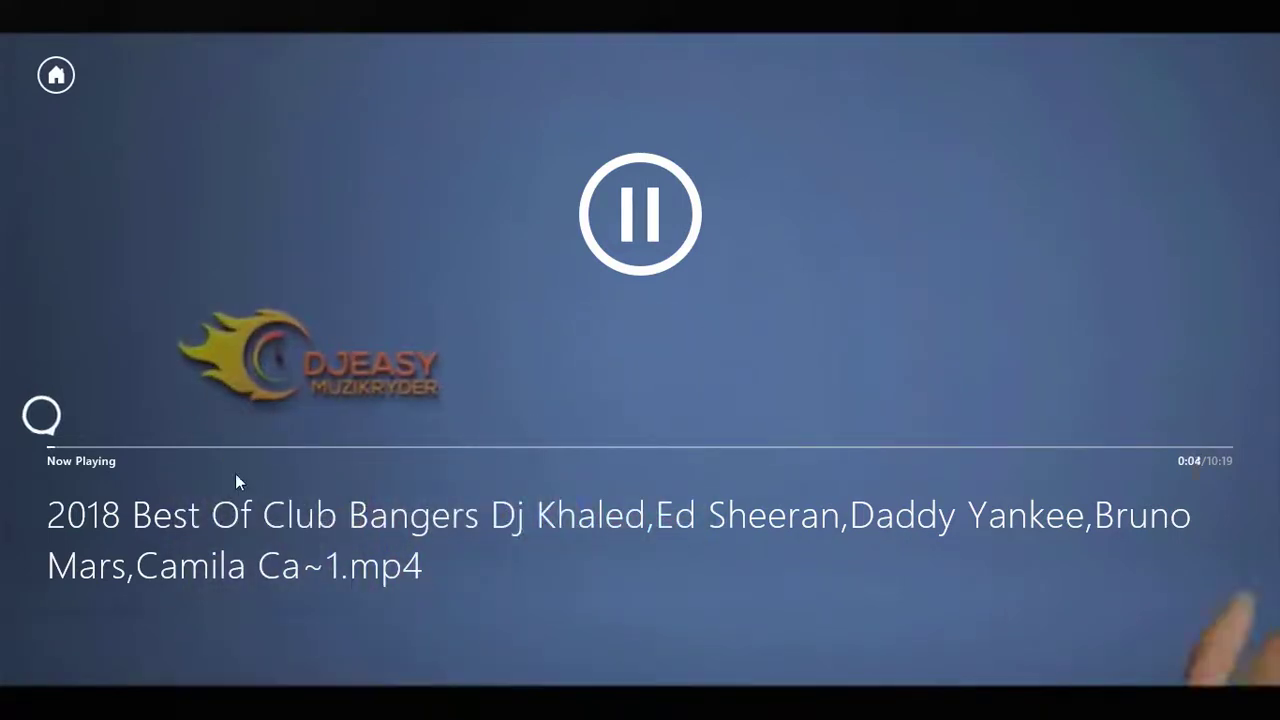
- Skip the converted video ahead to about 1:26, then switch back to Format Factory
click(212, 449)
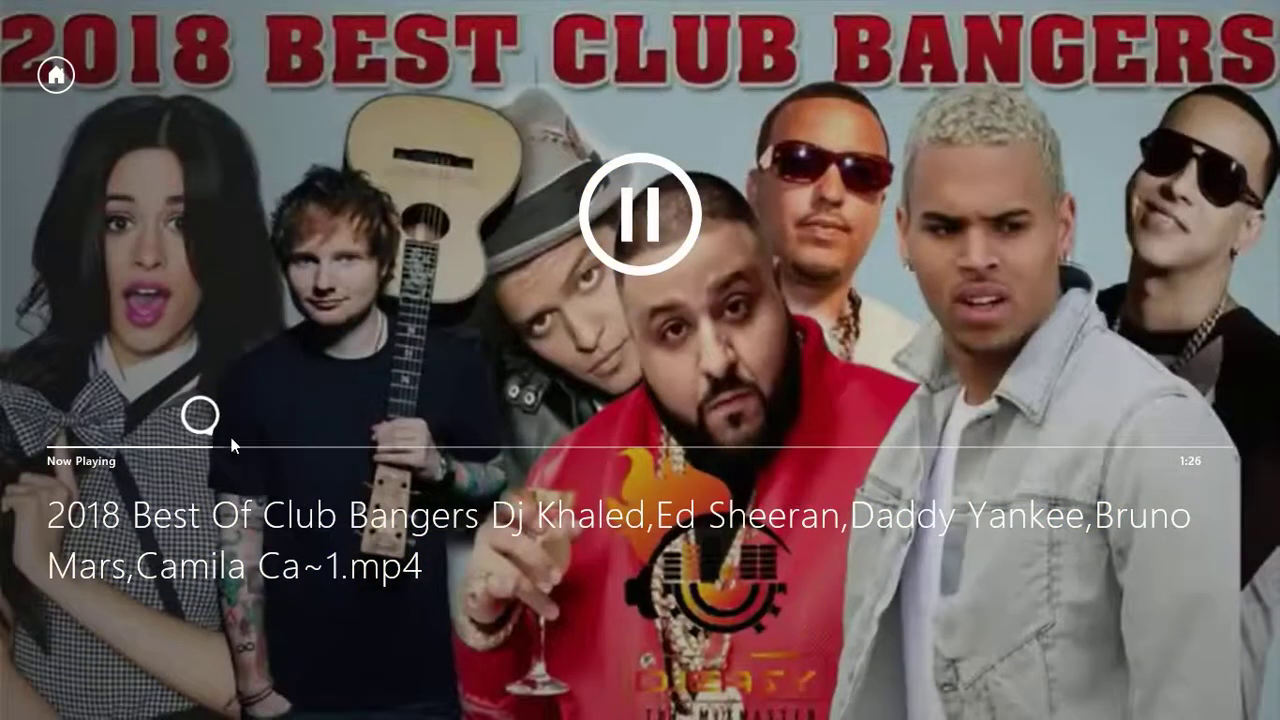
click(10, 20)
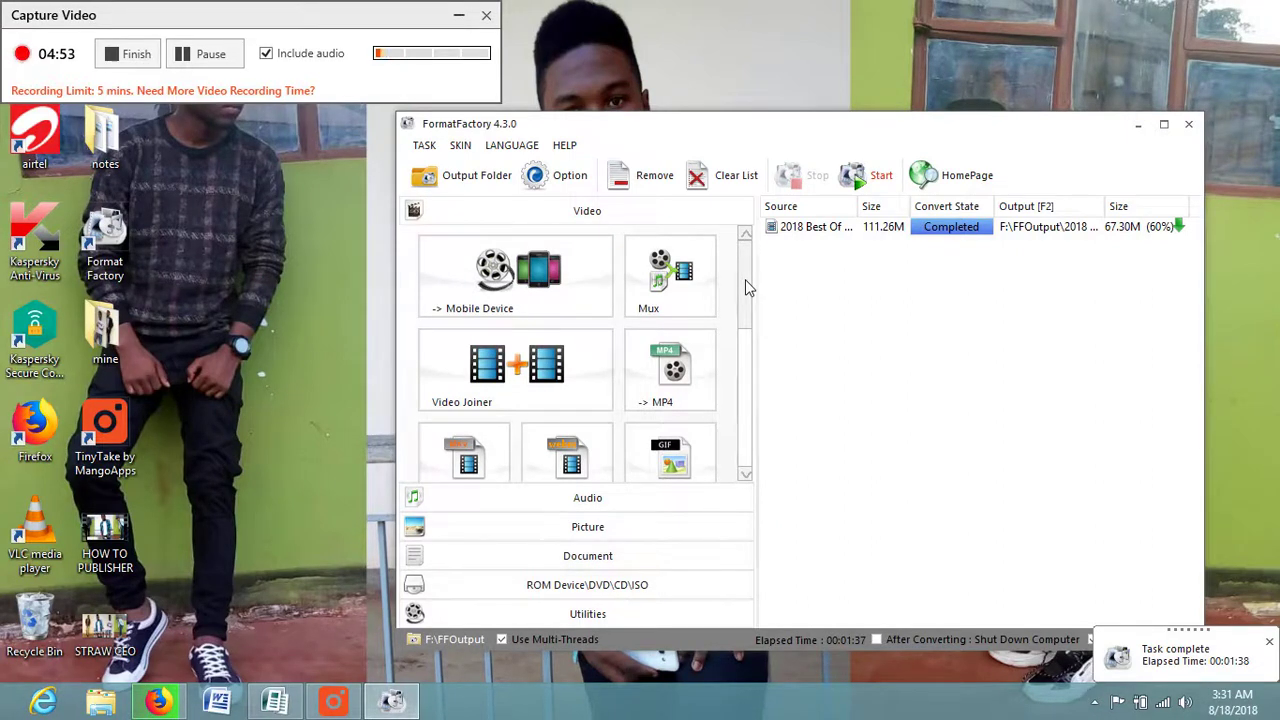
- Move the Format Factory window slightly left and down
drag(865, 132, 831, 158)
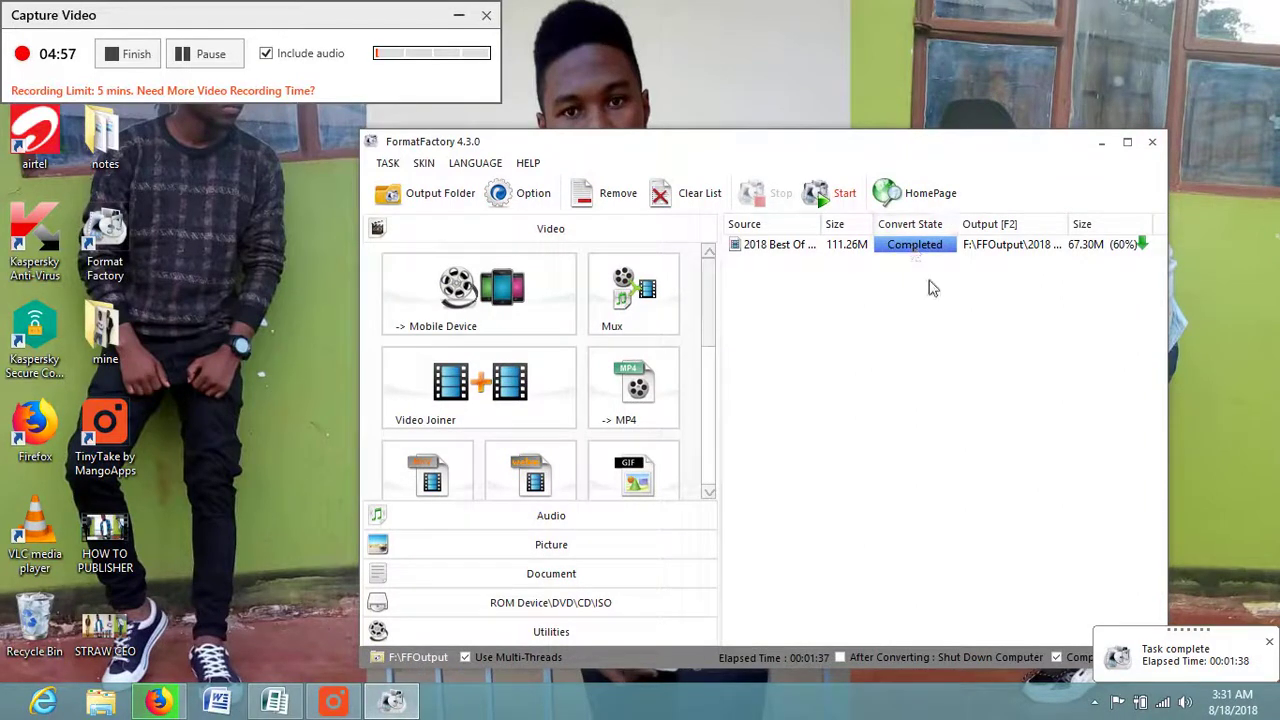